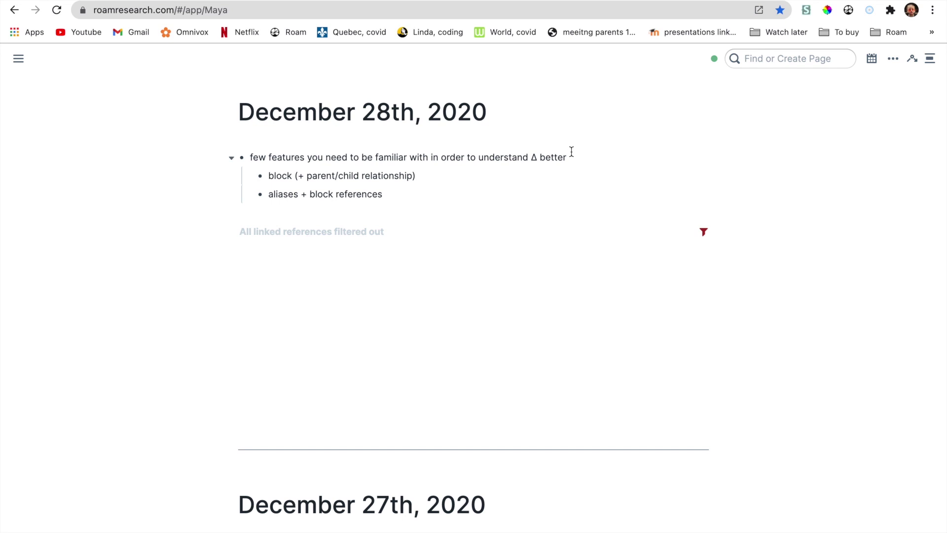
- Add an empty top-level block below the December 28th list, followed by a block reading "I need to understand this"
mouse_move(426, 158)
mouse_down()
mouse_move(410, 147)
mouse_move(423, 156)
mouse_up()
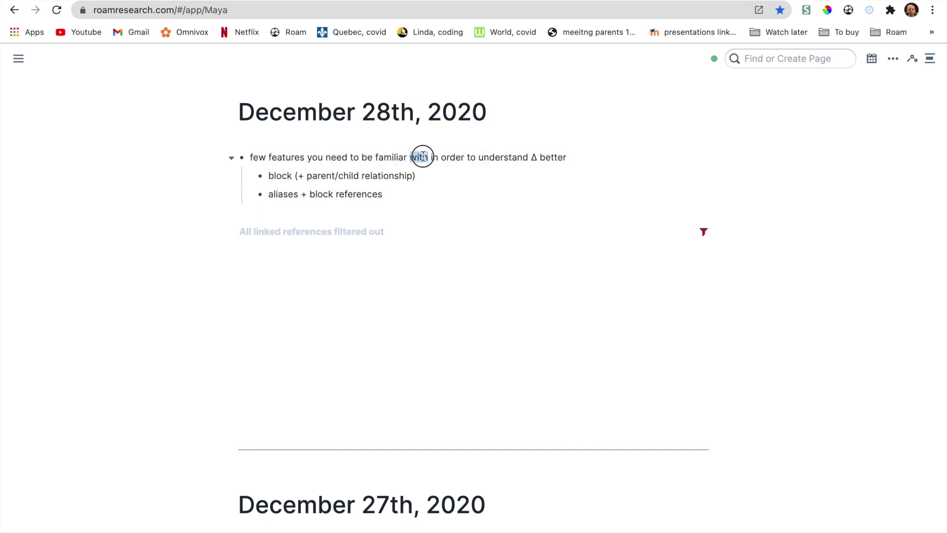
click(430, 180)
click(393, 201)
key(Return)
key(shift+Tab)
key(Return)
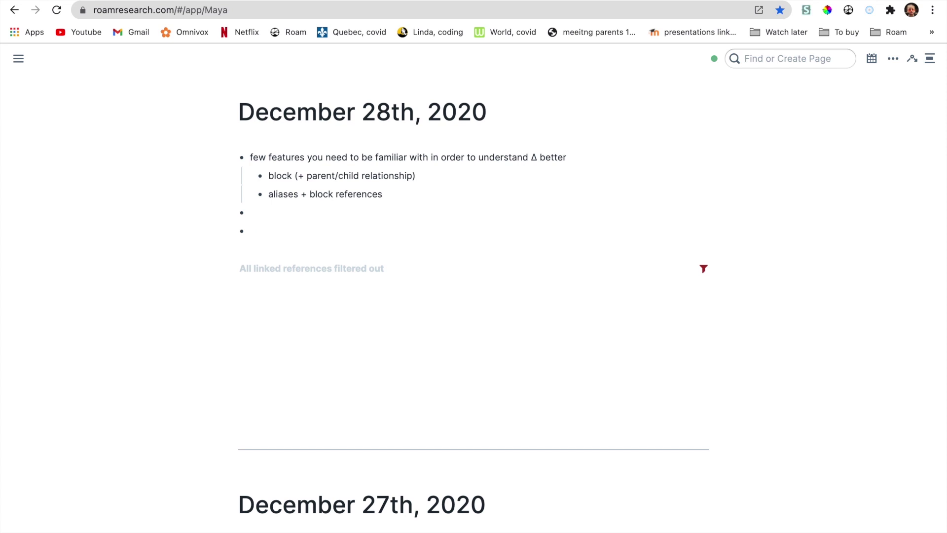
text(I need to understand this)
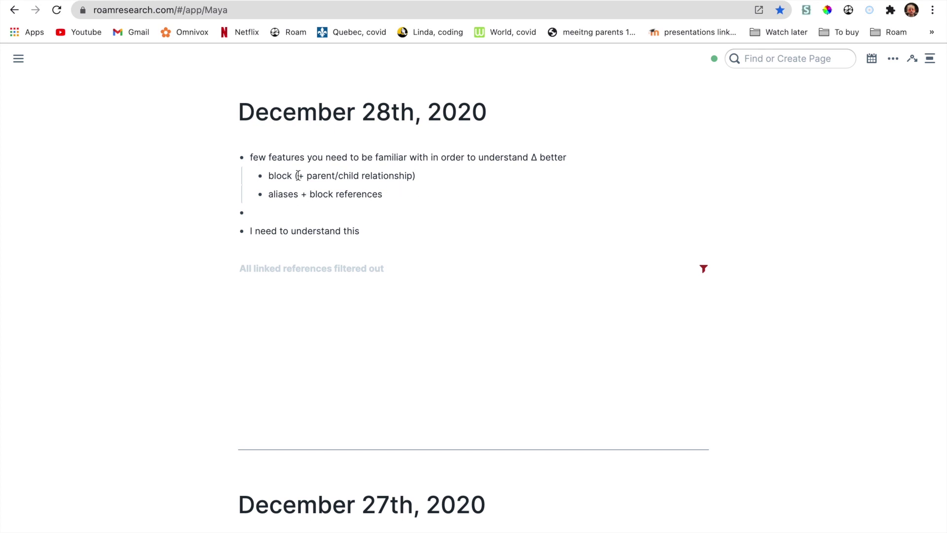
- Turn the word "this" into an alias of the "aliases + block references" block and preview the referenced block
right_click(264, 196)
key(Escape)
double_click(351, 232)
text([)
text(()
text(((JLsJIEAMM)))
click(389, 328)
mouse_move(352, 234)
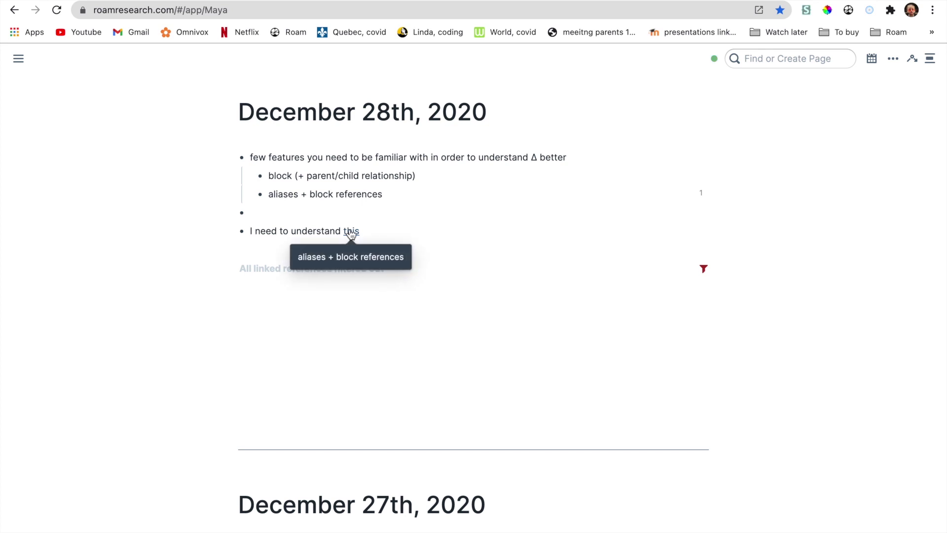
- Replace the alias example with an empty top-level block followed by a block reading "workout"
drag(374, 231, 373, 217)
key(BackSpace)
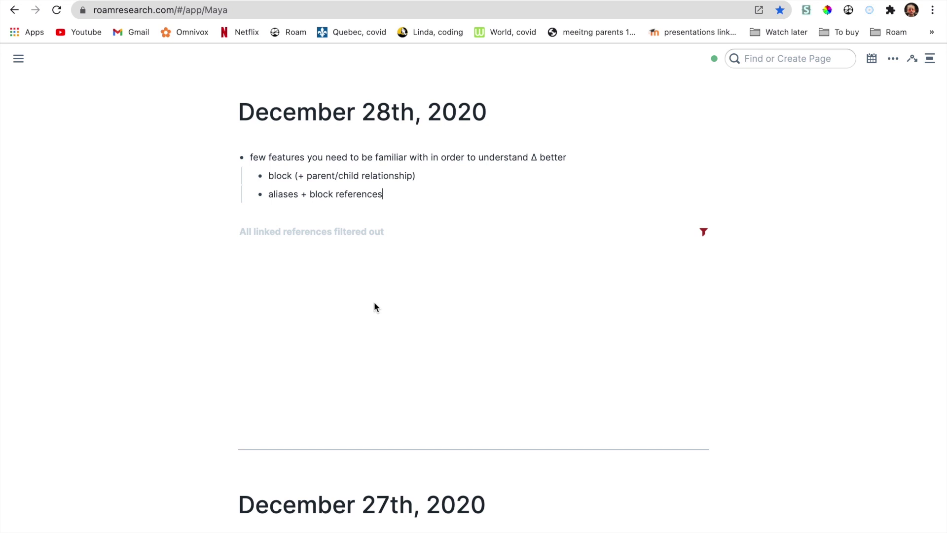
key(Return)
key(Return)
key(Return)
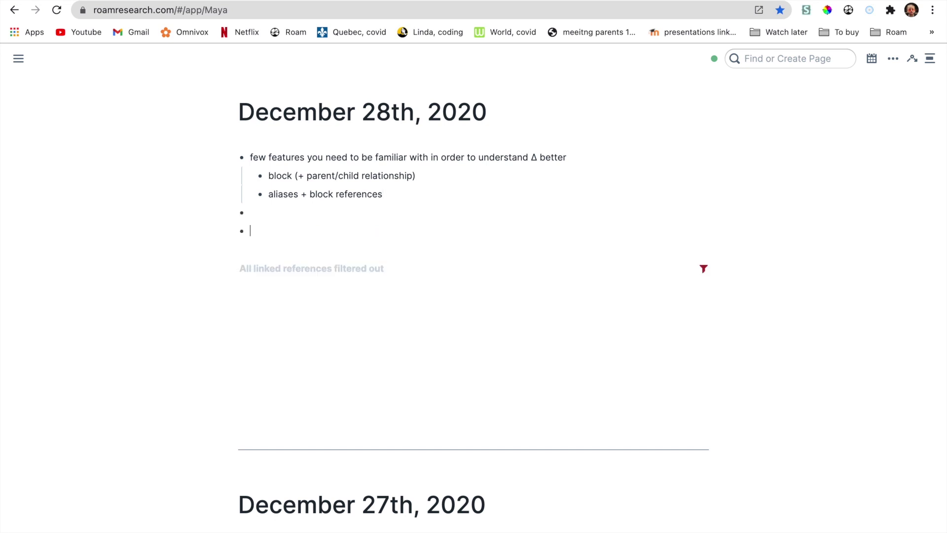
text(workout)
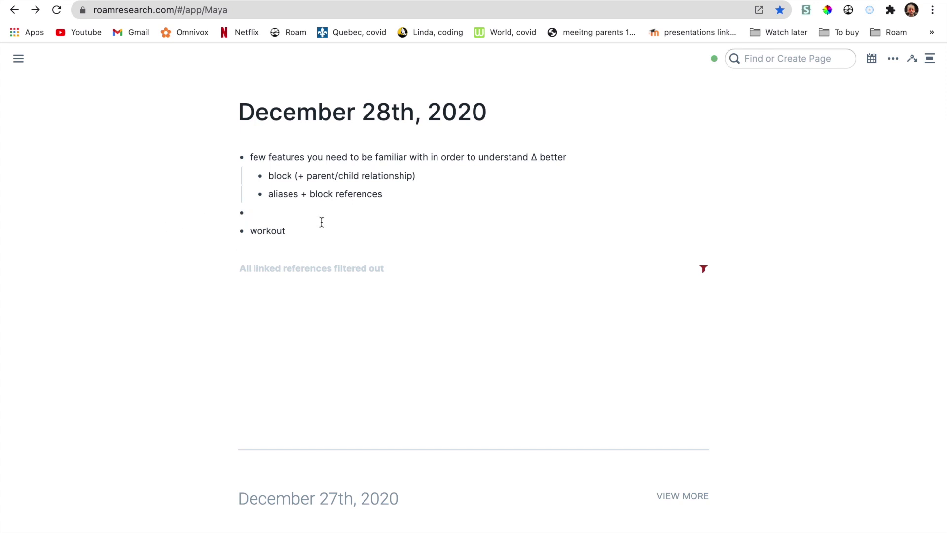
- Add the {{[[Δ]]:1+2}} delta to the workout block and push it to December 29th, 2020
right_click(241, 232)
click(281, 400)
click(288, 230)
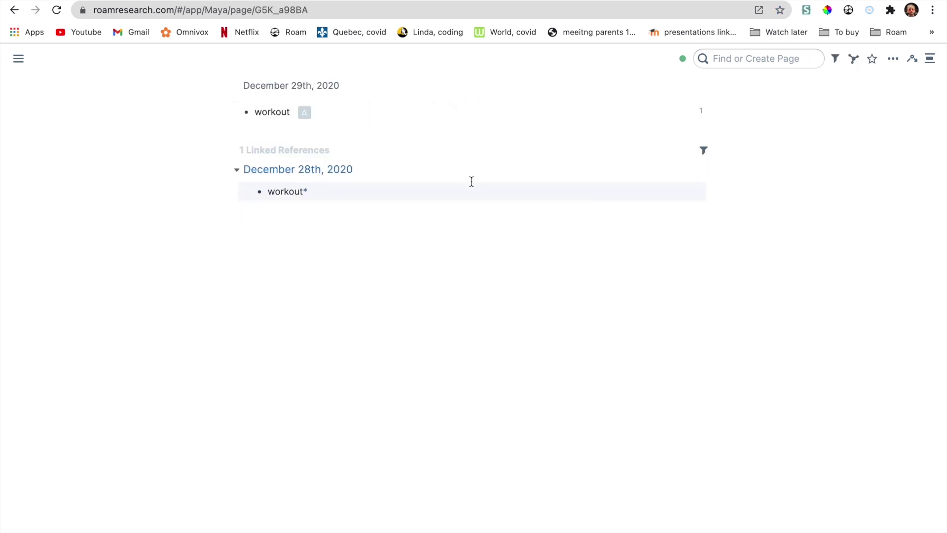
- View the December 29th, 2020 page containing the moved workout block, and return to the block's own view
click(289, 85)
click(315, 313)
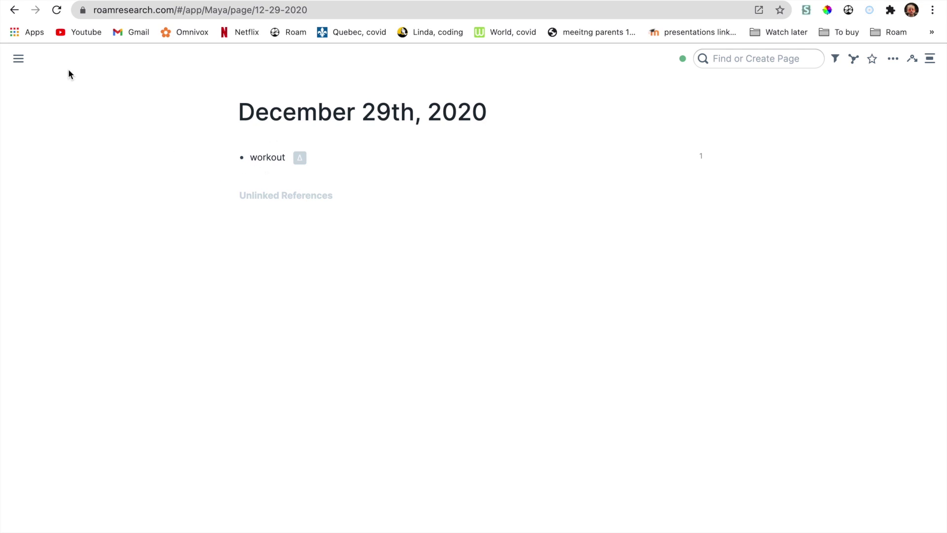
click(14, 10)
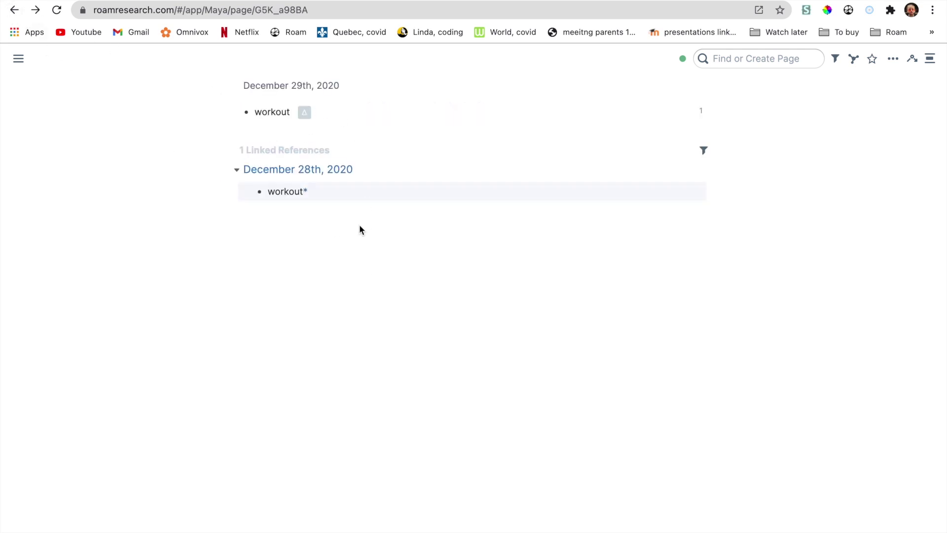
- Examine the delta formula in the workout block's source text and how it renders as a Δ button
click(344, 112)
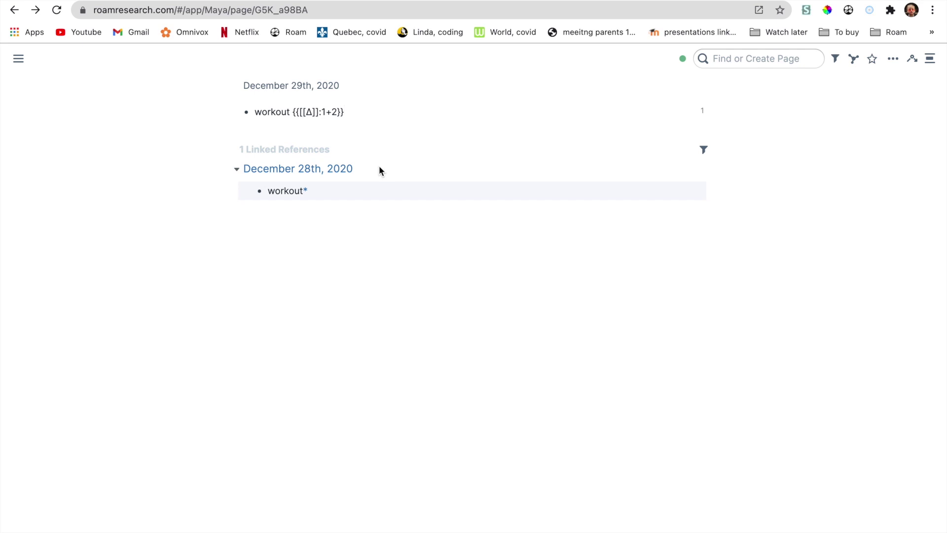
click(323, 110)
click(384, 143)
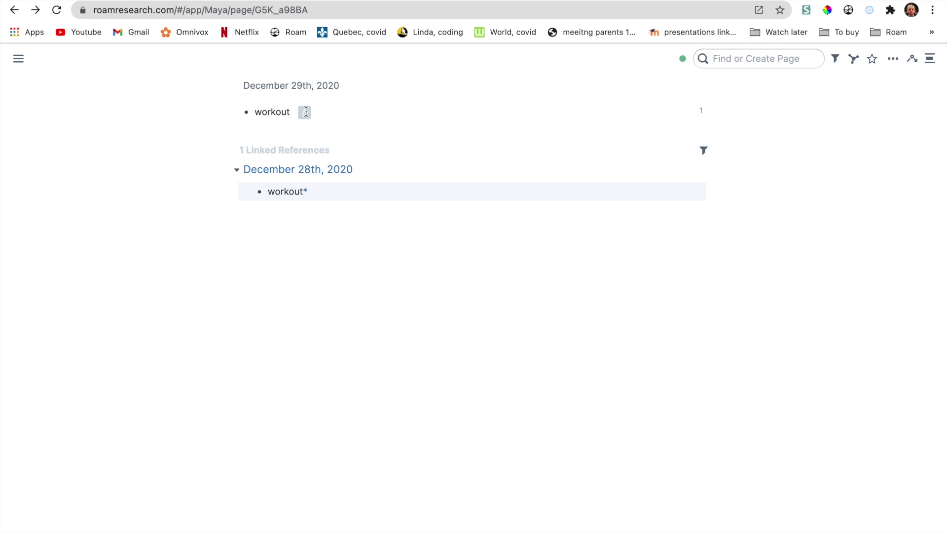
click(321, 111)
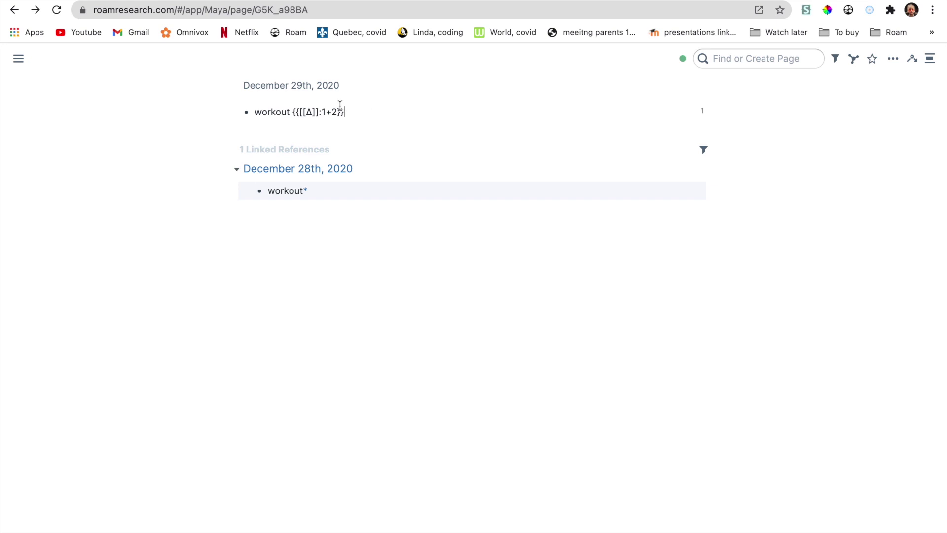
double_click(323, 112)
click(384, 129)
click(352, 107)
click(373, 235)
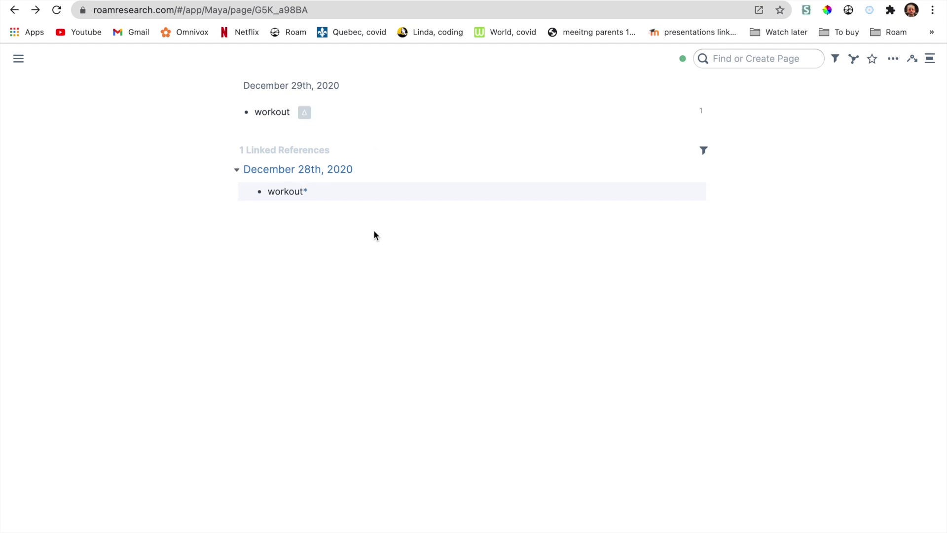
- Push the workout block further with its Δ button and view the source of the December 29th linked reference
click(305, 112)
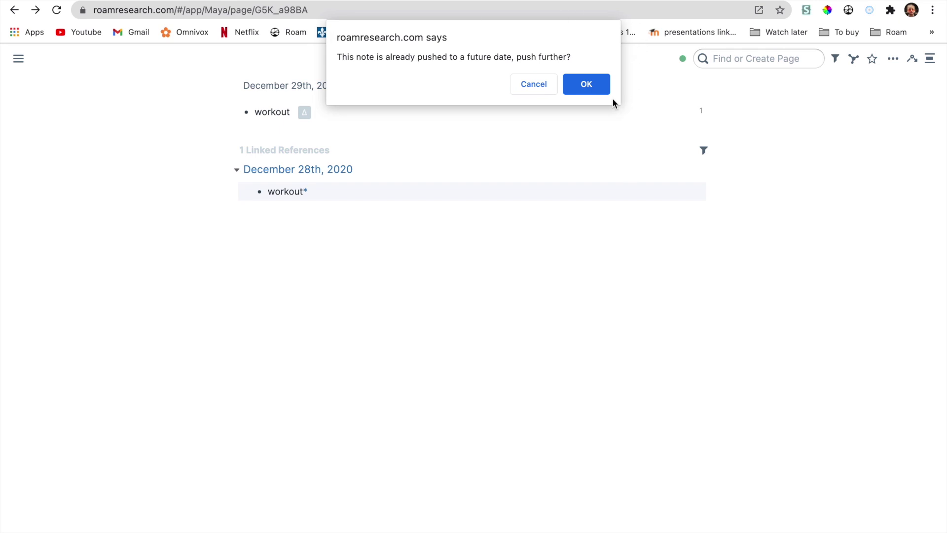
click(590, 85)
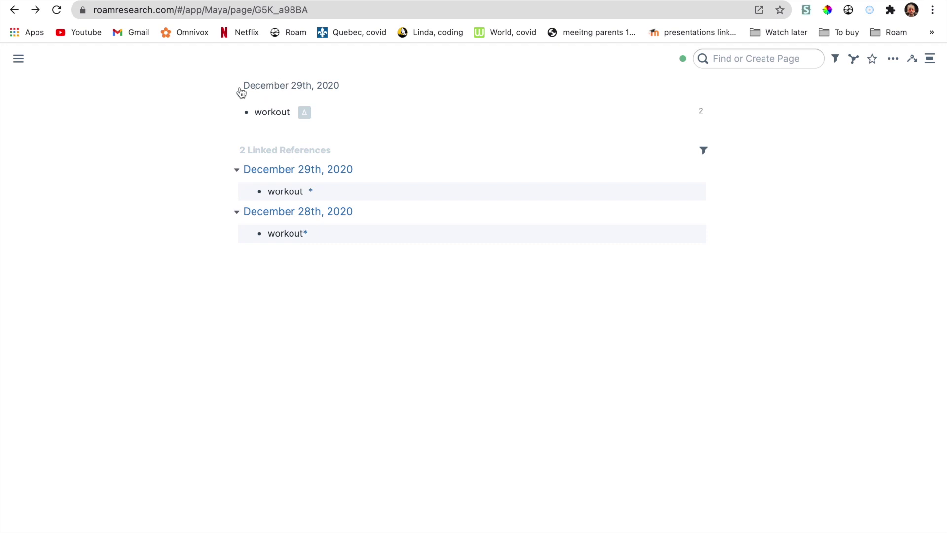
click(342, 194)
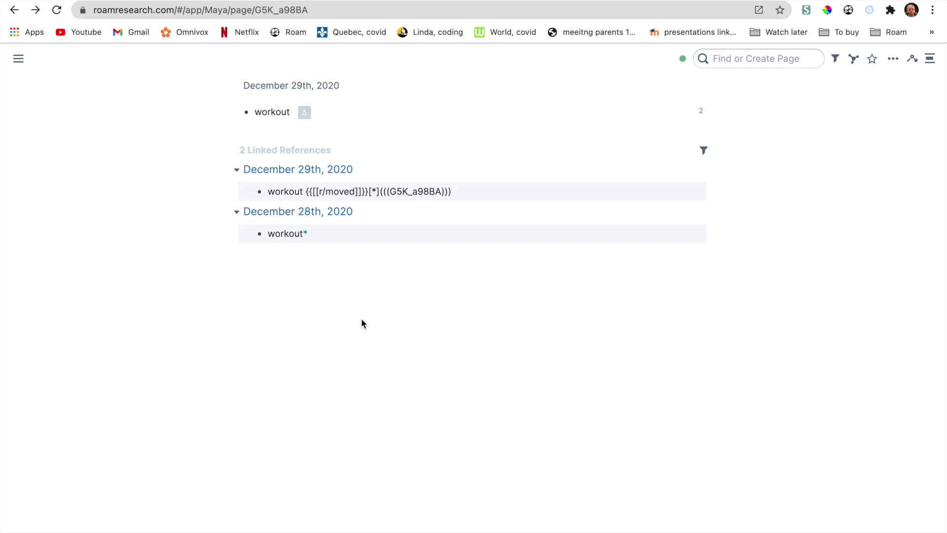
click(351, 282)
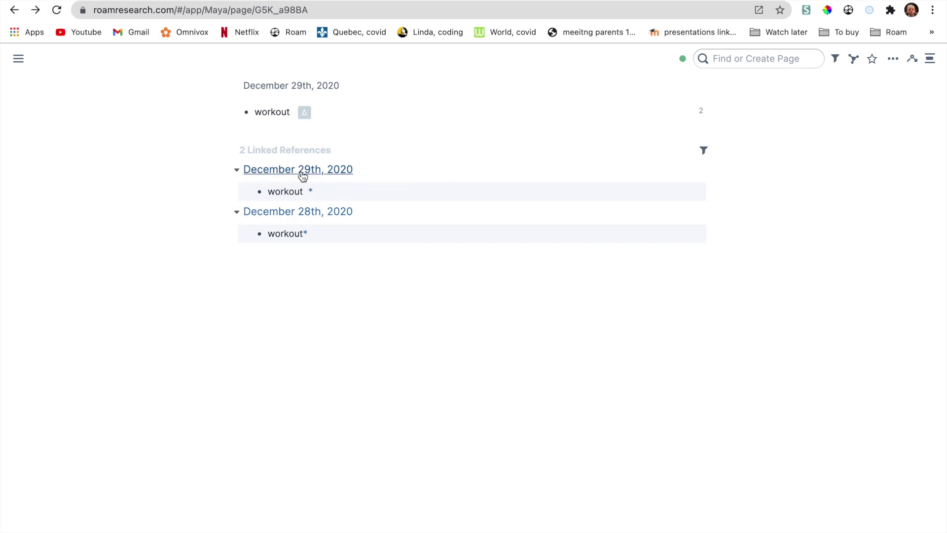
- Open the December 29th, 2020 page in the sidebar and inspect the source of its first workout block
shift+click(302, 170)
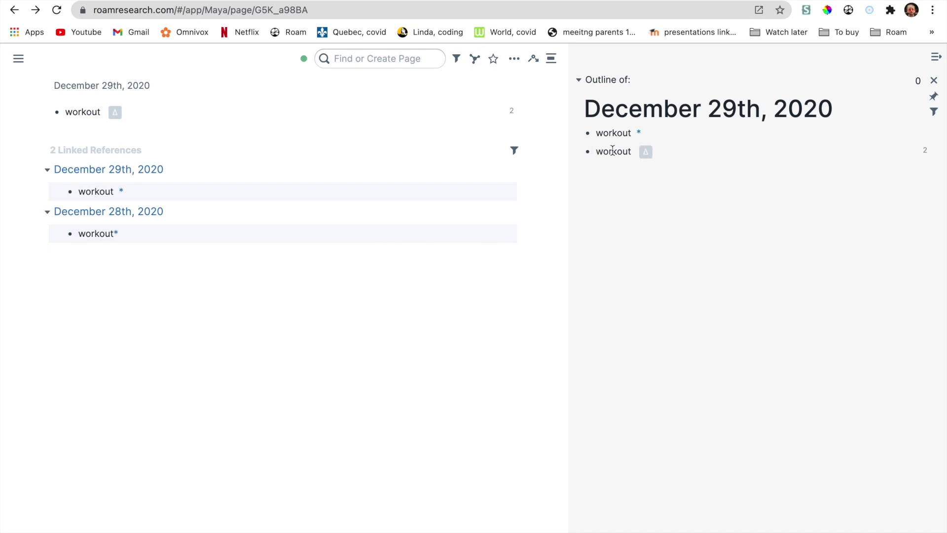
click(647, 136)
click(708, 243)
click(653, 132)
- Copy the {{[[r/moved]]}} tag from the first workout block and try pasting it into a new block below the outline
drag(696, 133, 634, 133)
key(ctrl+c)
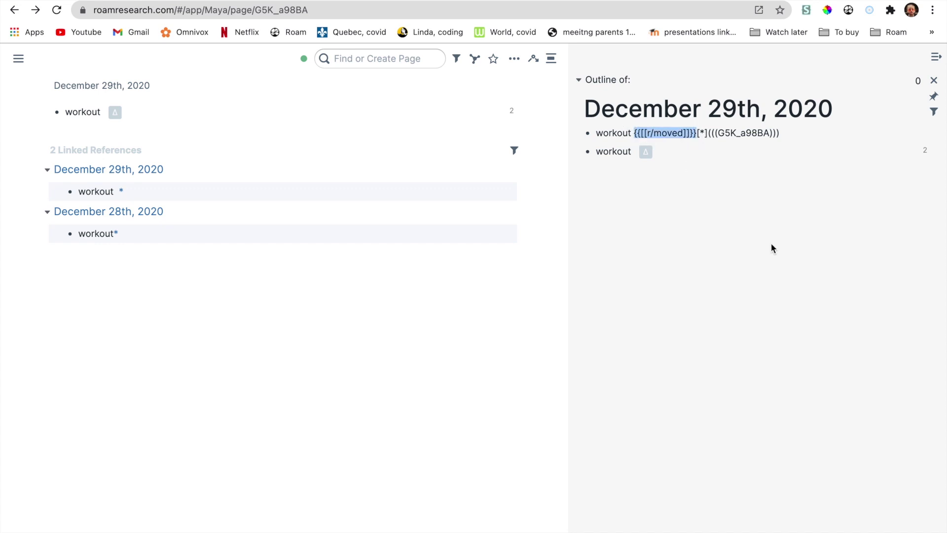
click(666, 152)
key(Return)
key(Return)
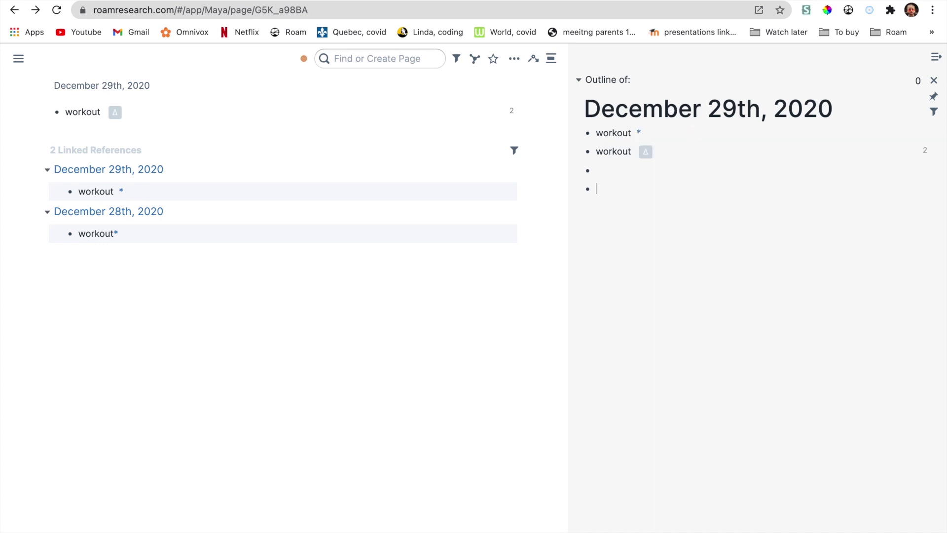
key(ctrl+v)
key(ctrl+z)
key(ctrl+v)
key(ctrl+z)
text(\)
key(BackSpace)
key(BackSpace)
- Copy the block reference ((G5K_a98BA)) from the first workout block and paste it into the empty block below
click(656, 131)
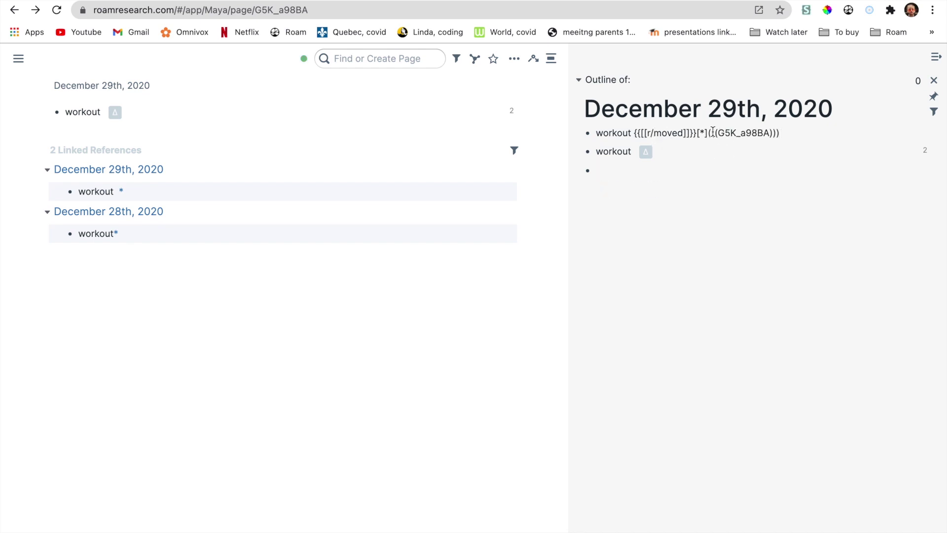
drag(713, 133, 776, 133)
click(778, 133)
click(713, 133)
click(775, 133)
shift+click(775, 133)
key(super+c)
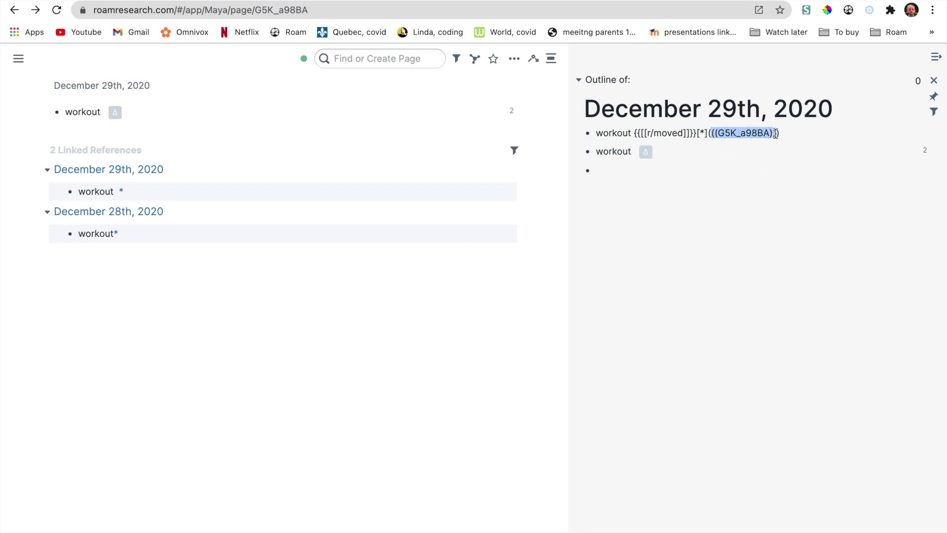
click(602, 172)
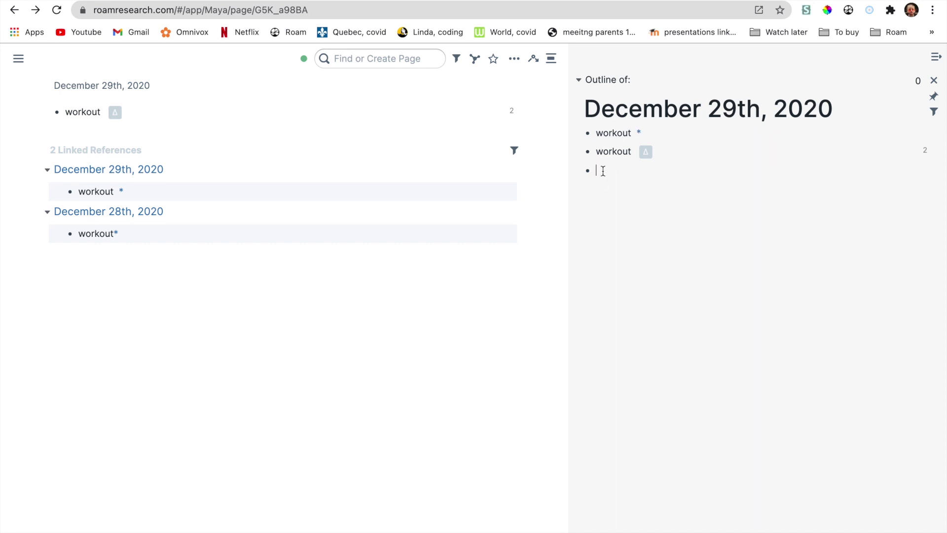
key(super+v)
click(651, 198)
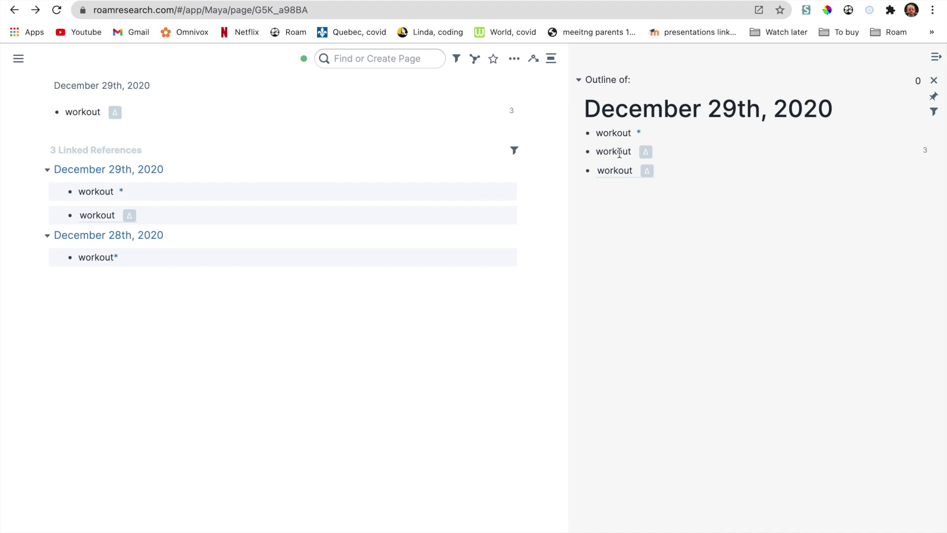
- Clear the pasted block reference from the last block of the December 29th outline
click(673, 170)
key(super+a)
key(BackSpace)
- Inspect the moved workout block's source text and preview the block behind its asterisk alias
click(649, 133)
click(732, 141)
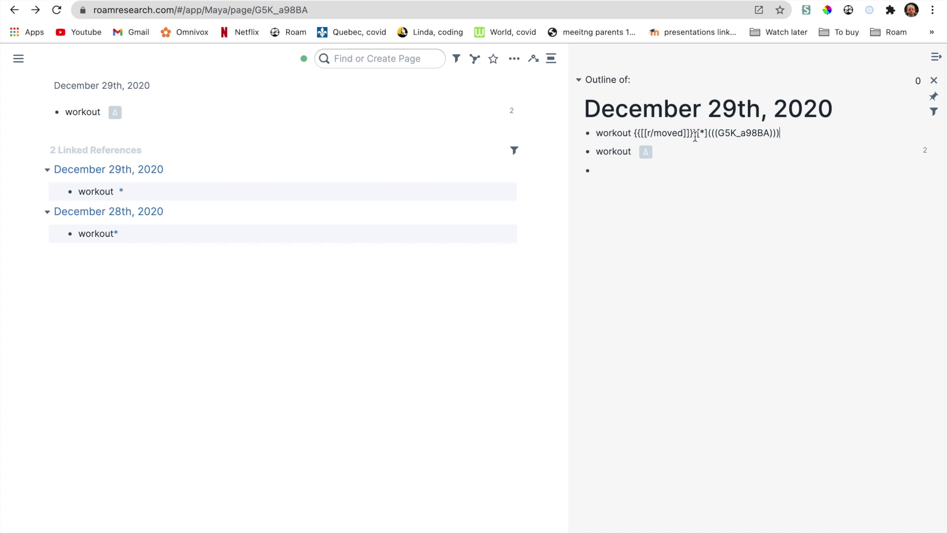
click(660, 198)
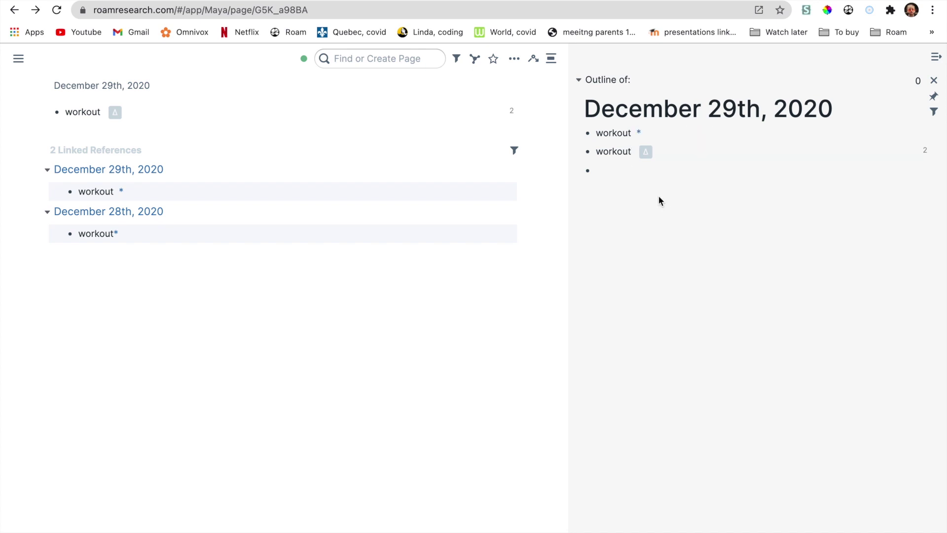
mouse_move(639, 136)
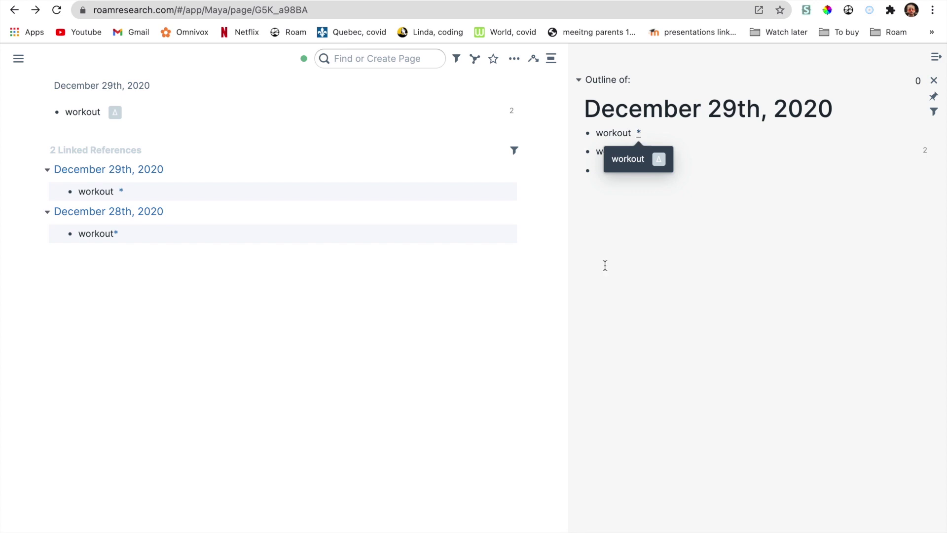
click(602, 154)
click(636, 185)
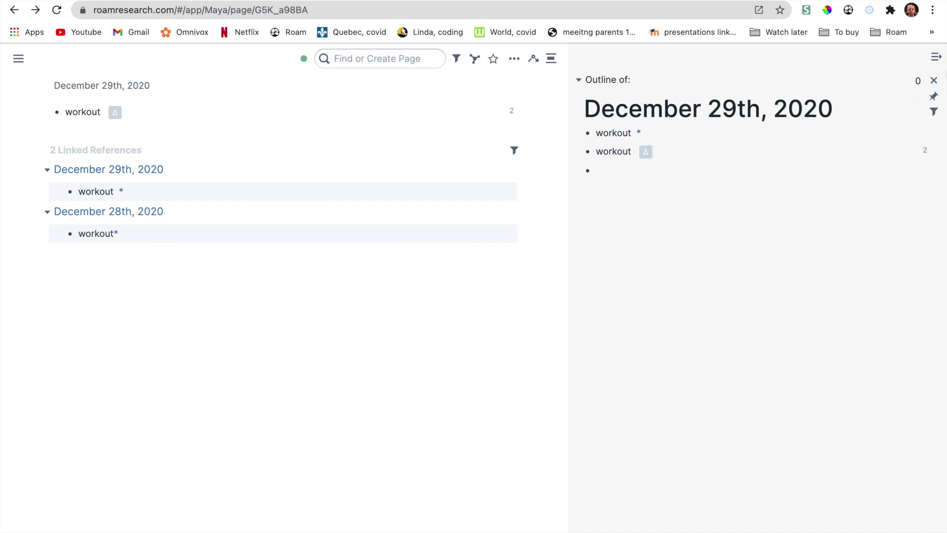
- Close the sidebar and view the updated delta formula in the workout block's source text
click(936, 57)
click(348, 116)
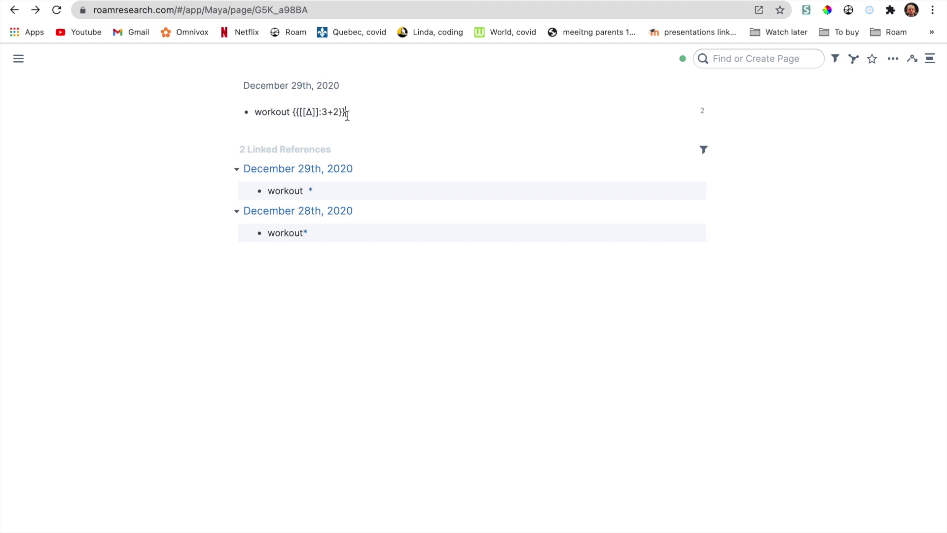
click(376, 132)
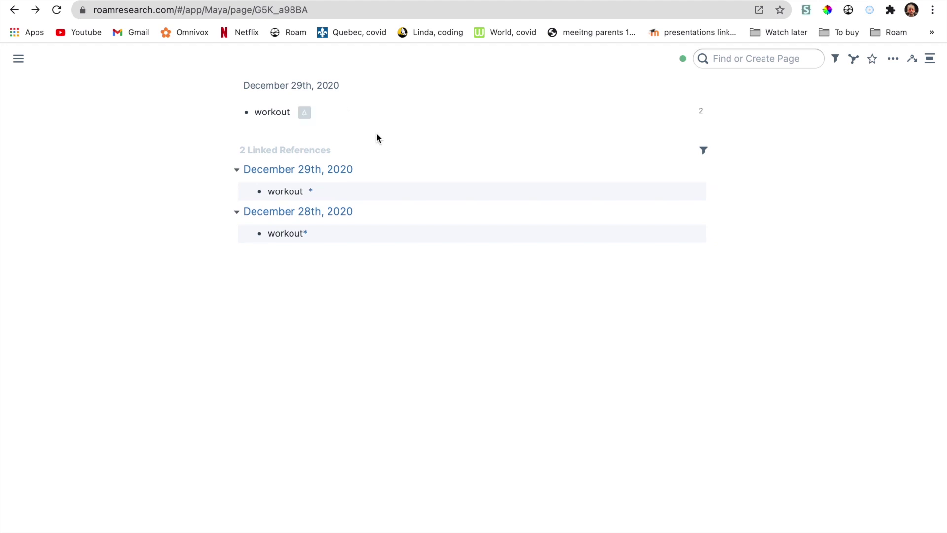
- Push the workout block further to December 31st, 2020 and view the source of the first December 29th reference
click(336, 114)
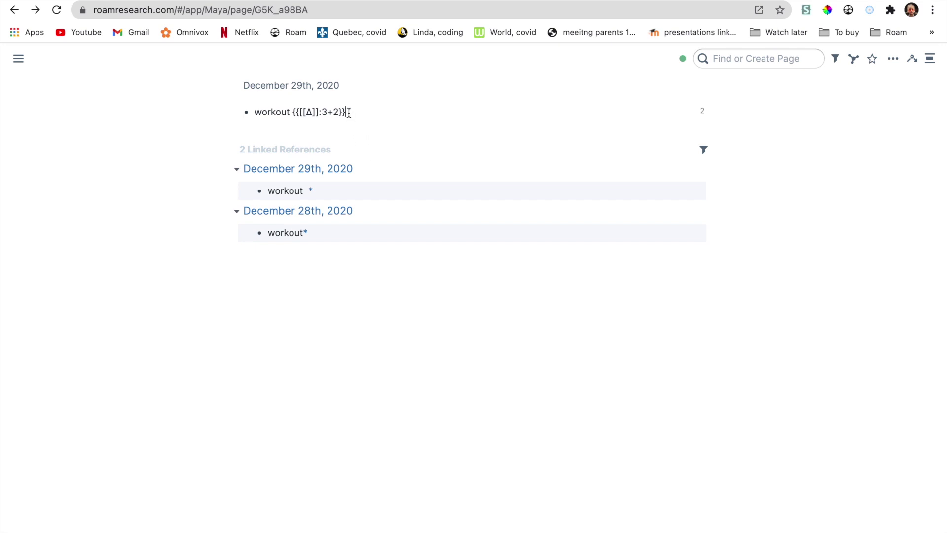
key(ctrl+shift+d)
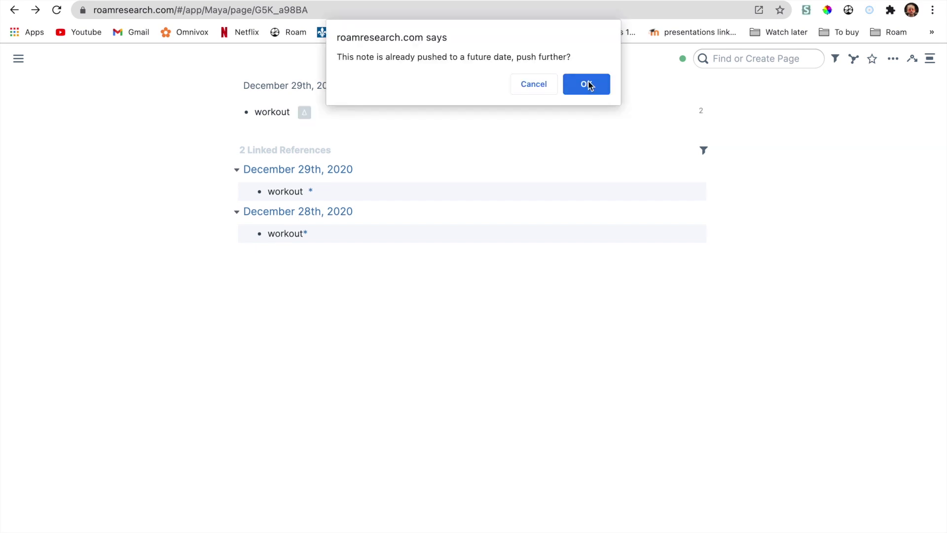
click(587, 84)
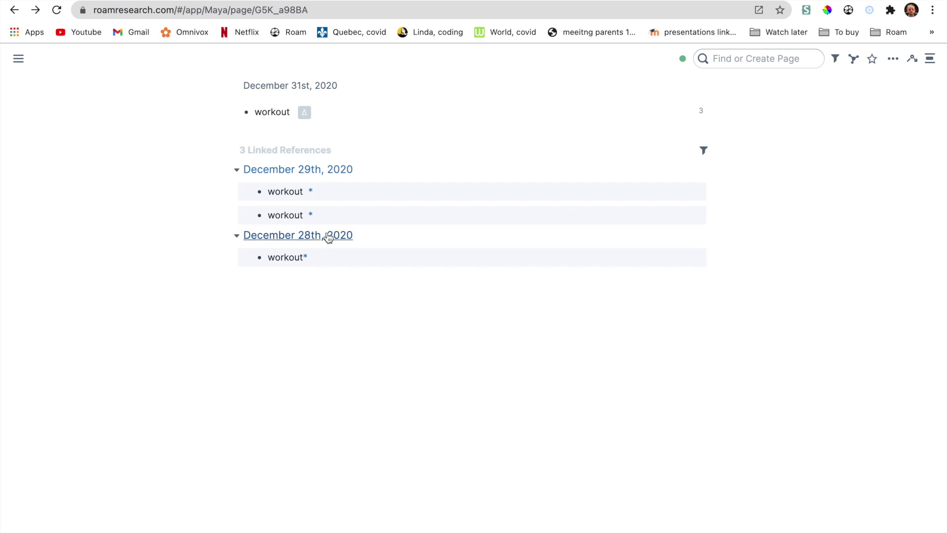
click(329, 192)
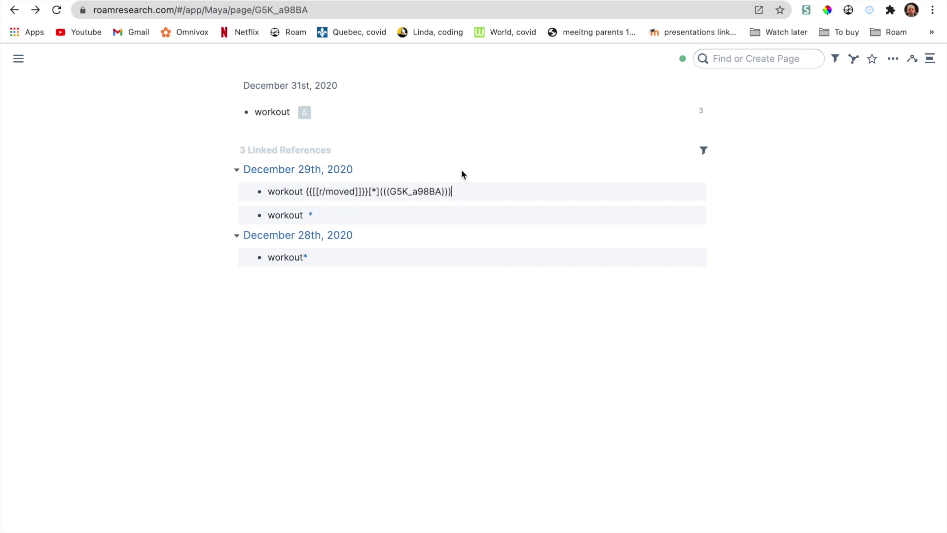
- View the source of the second December 29th reference and check the list of references attached to the workout block
click(386, 148)
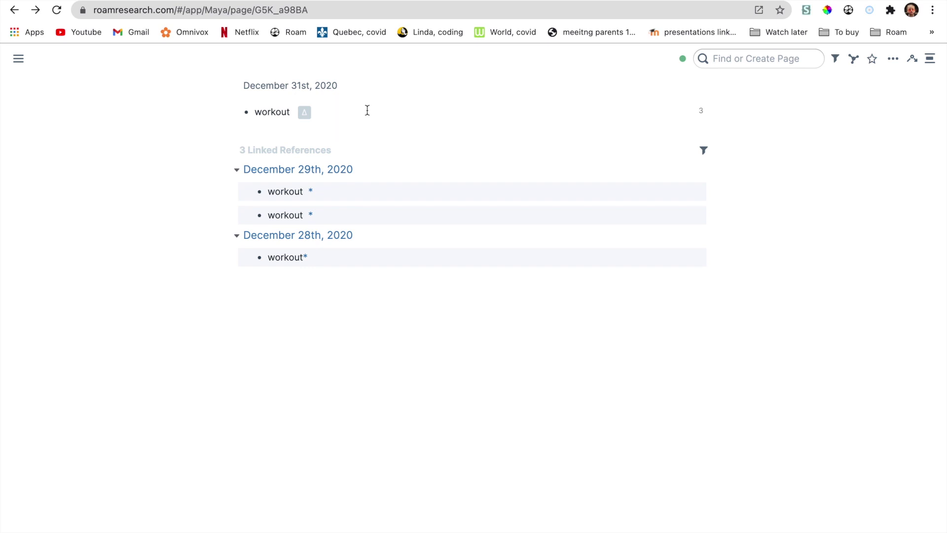
click(320, 215)
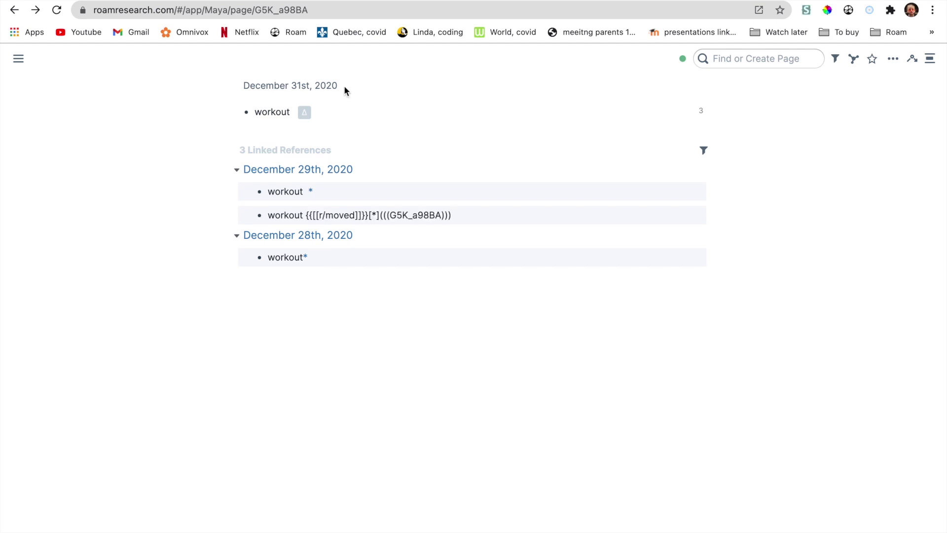
click(390, 144)
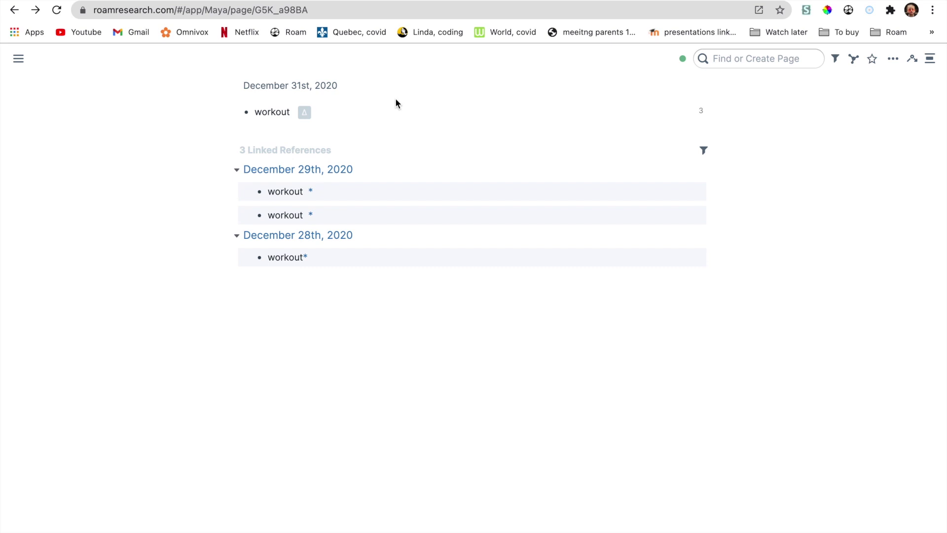
click(702, 113)
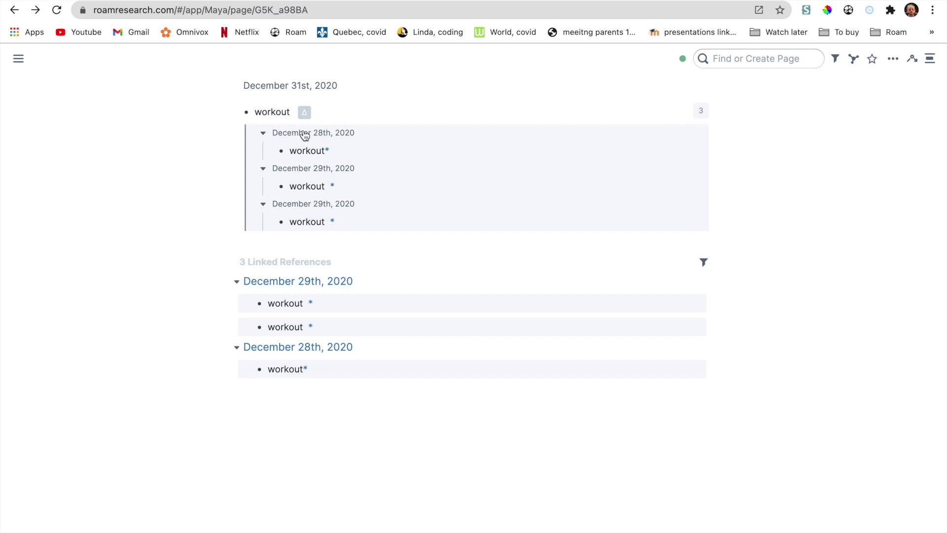
click(708, 110)
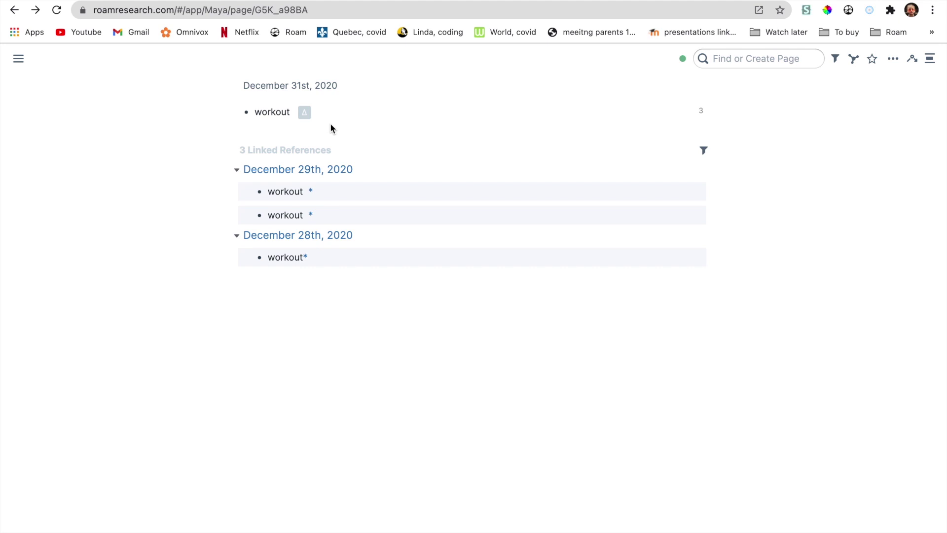
- Change the workout block's delta formula to 10+2 and push the block further to January 7th, 2021
click(317, 111)
click(383, 129)
click(348, 112)
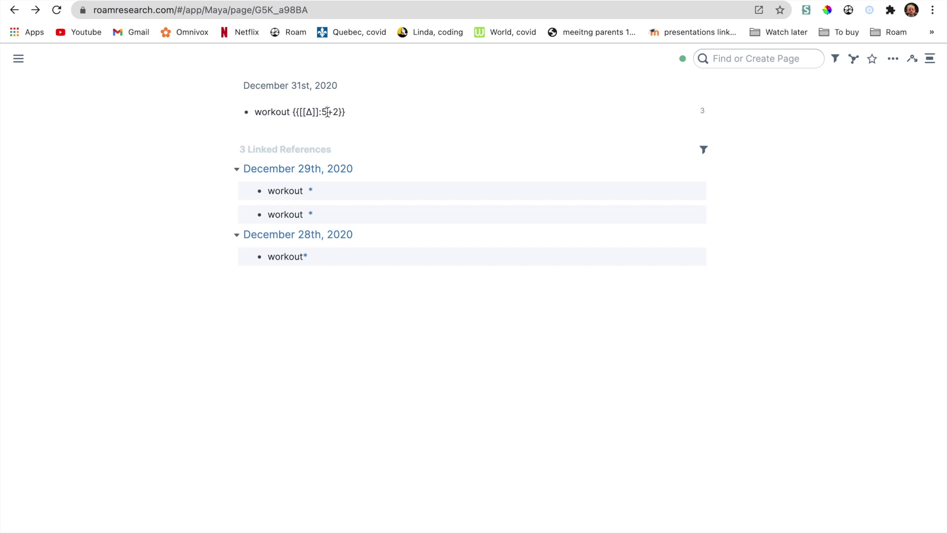
key(BackSpace)
text(10)
click(363, 128)
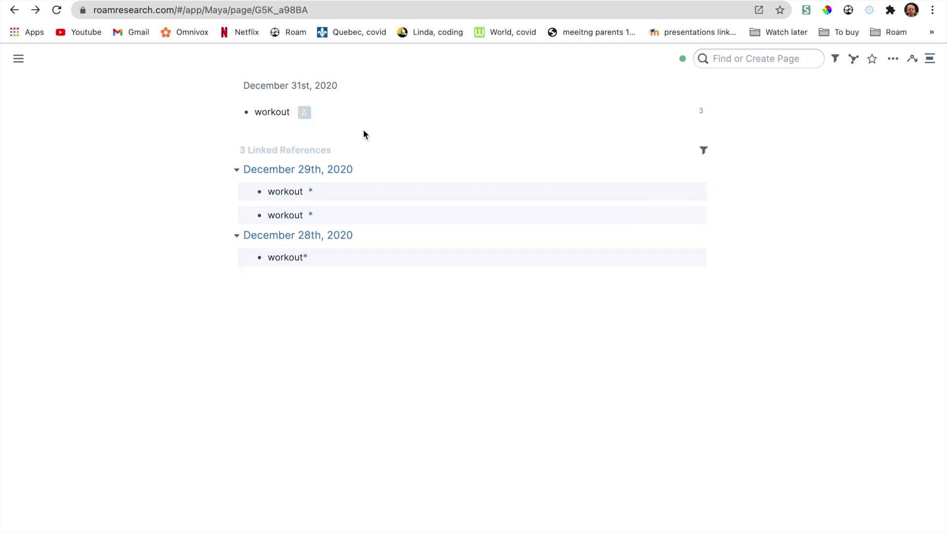
click(304, 113)
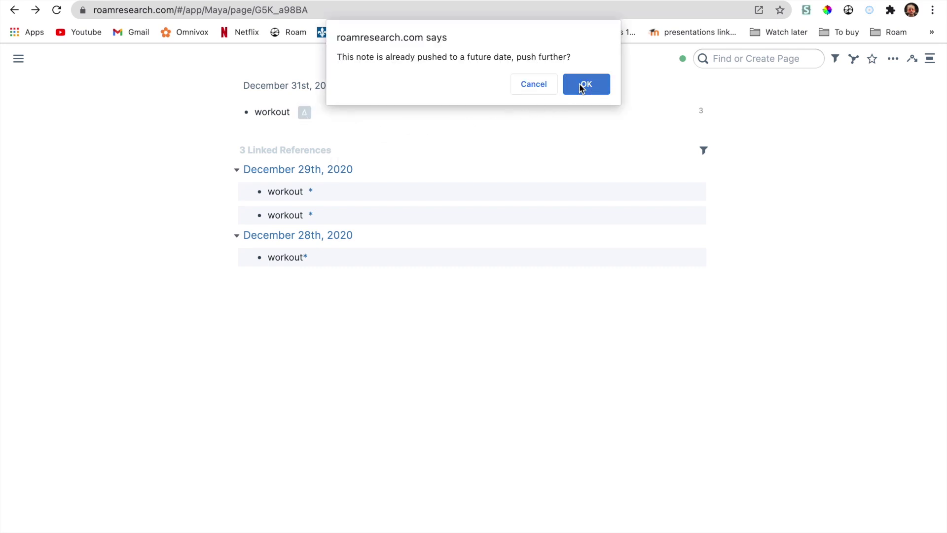
click(581, 86)
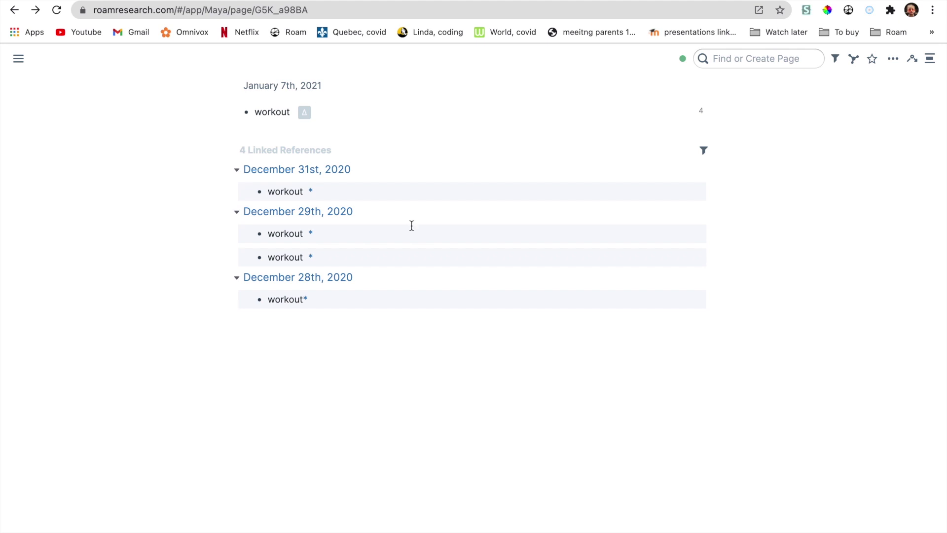
- Set the increment in the workout block's delta formula to 10 so that it reads 12+10
click(341, 112)
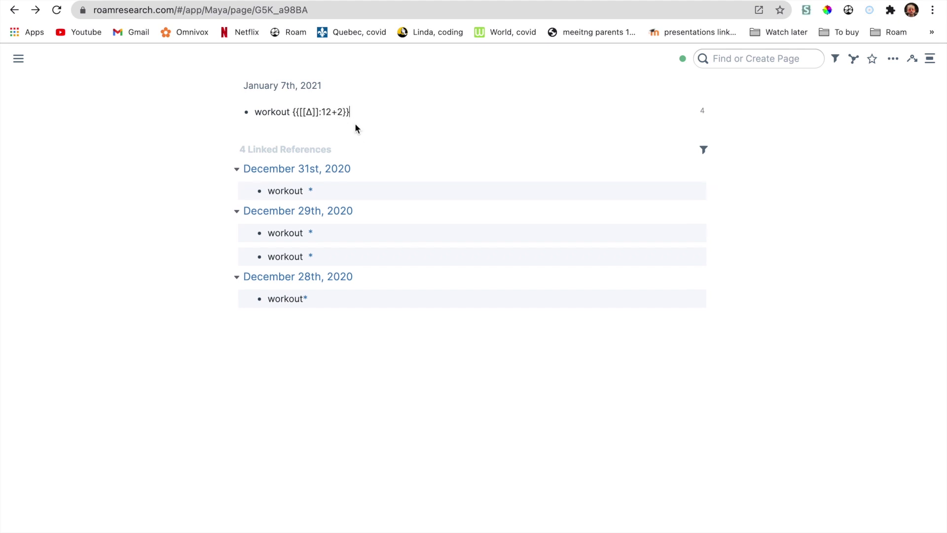
key(BackSpace)
text(10)
key(BackSpace)
key(BackSpace)
text(10)
key(Left)
key(Left)
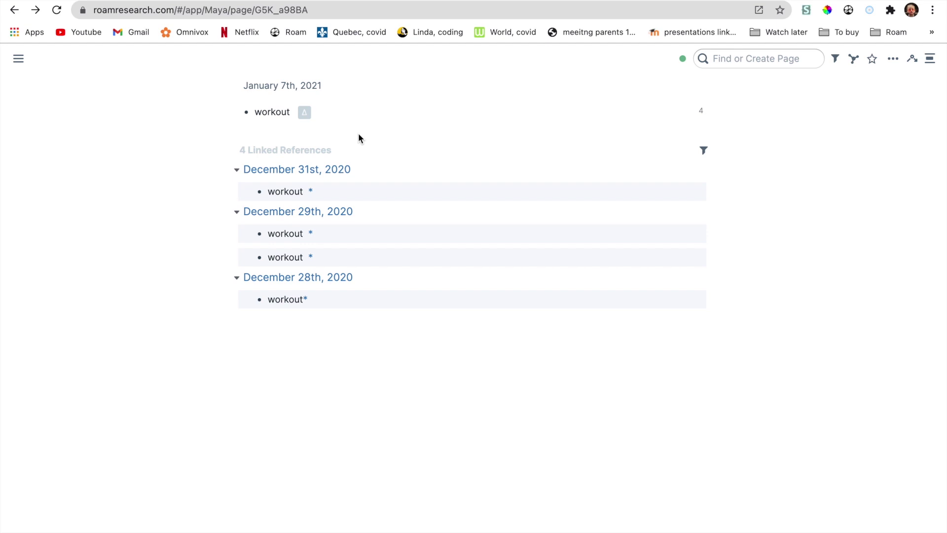
- Push the workout block further twice, to January 9th and on to January 19th, 2021
click(302, 113)
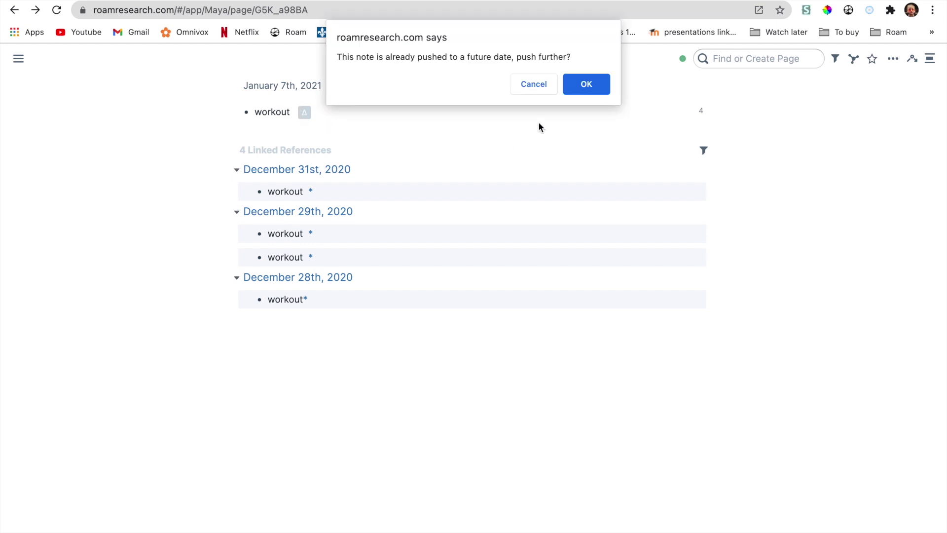
click(570, 92)
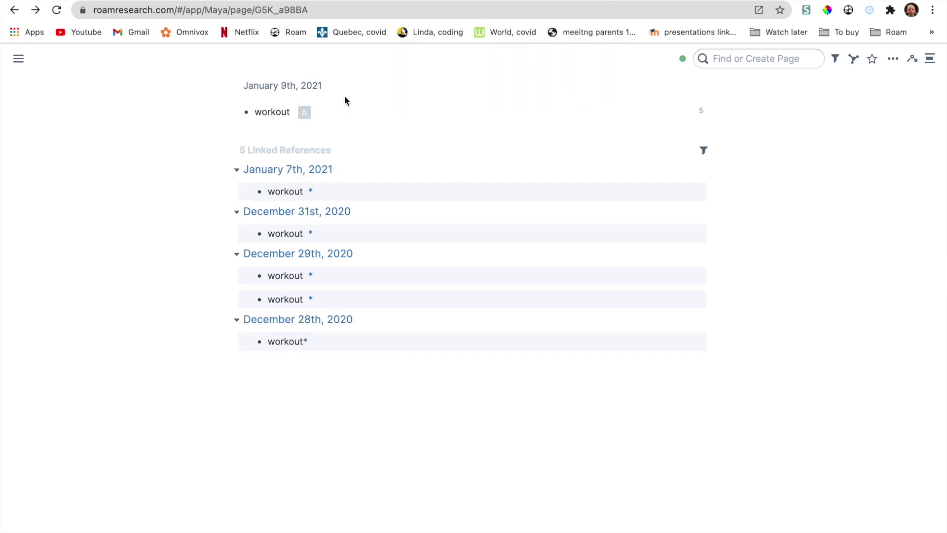
click(305, 112)
click(582, 88)
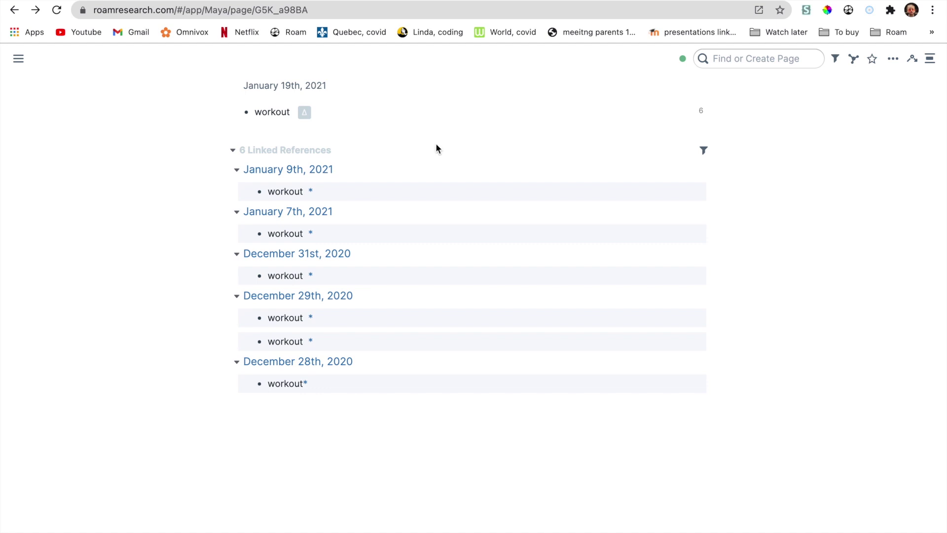
- Replace the plus sign in the workout block's delta formula with an asterisk, making it 32*10
click(389, 104)
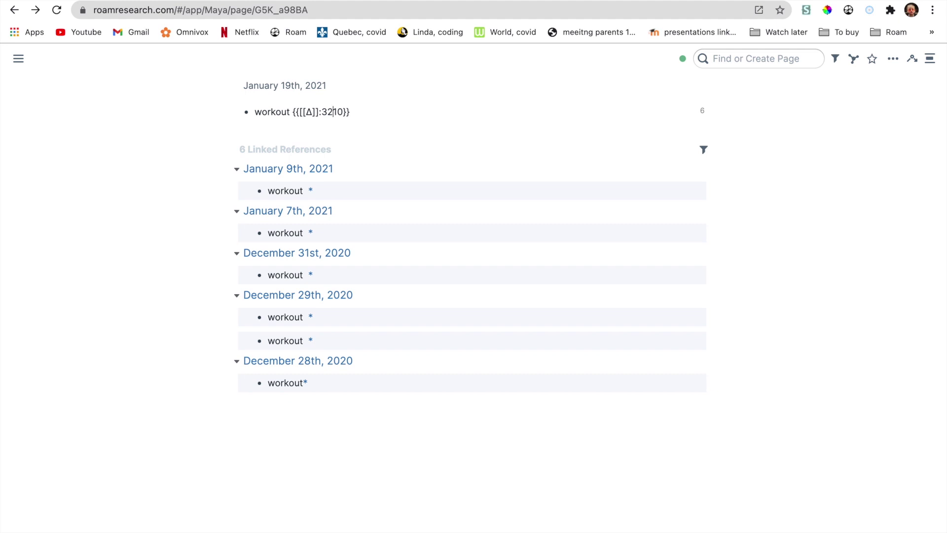
key(Delete)
text(*)
click(394, 150)
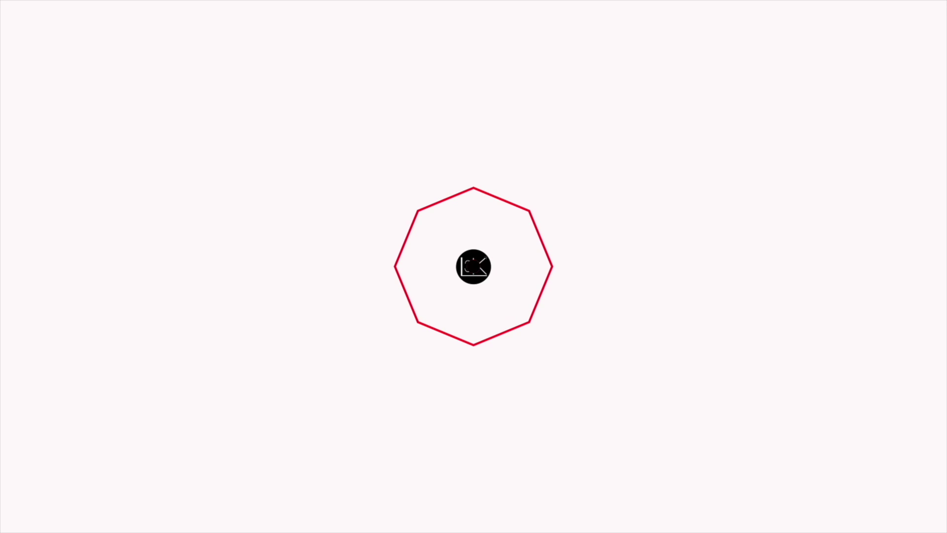